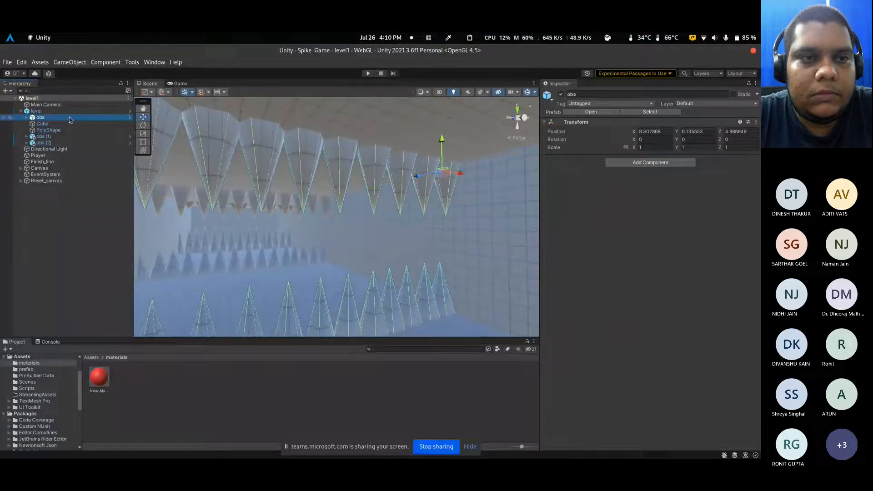
# Switch to the Microsoft Teams meeting, dismiss the recording notice, and return to Unity
pyautogui.hotkey('alt', 'Tab')
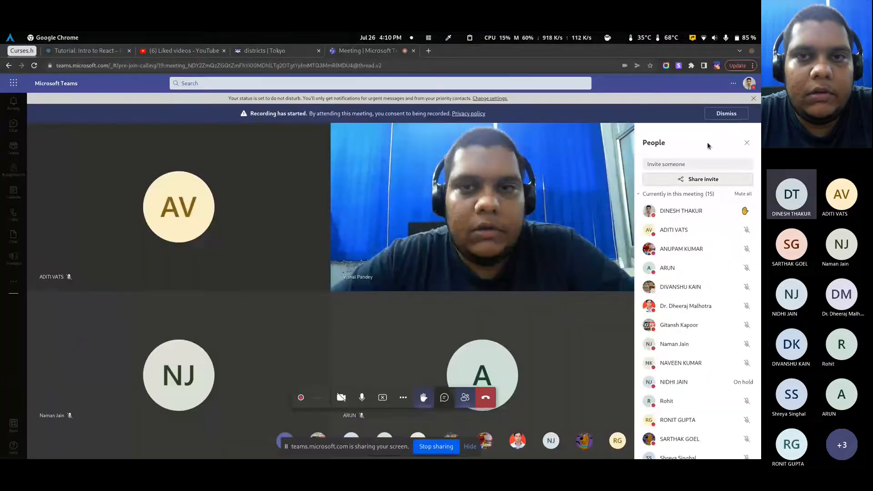
pyautogui.click(723, 115)
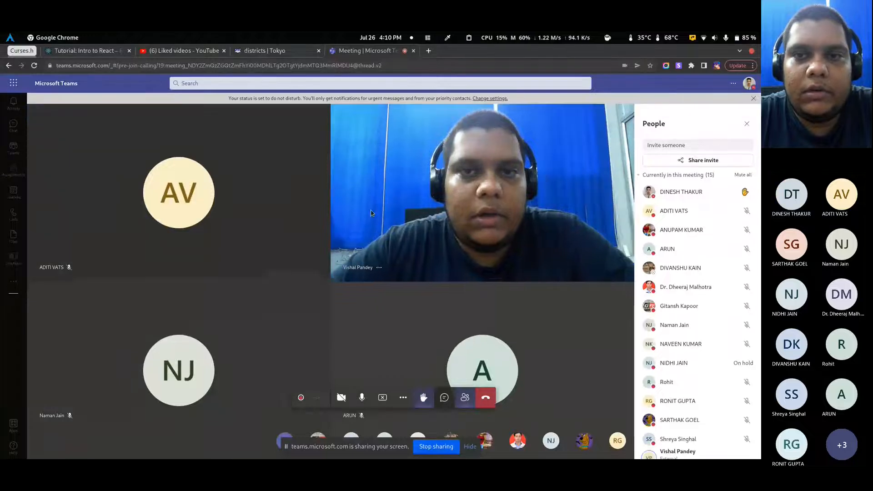
pyautogui.hotkey('alt', 'Tab')
# Try to apply the red material to the whole obs prefab instance in the level1 scene
pyautogui.moveTo(469, 253); pyautogui.dragTo(410, 265, button='right')
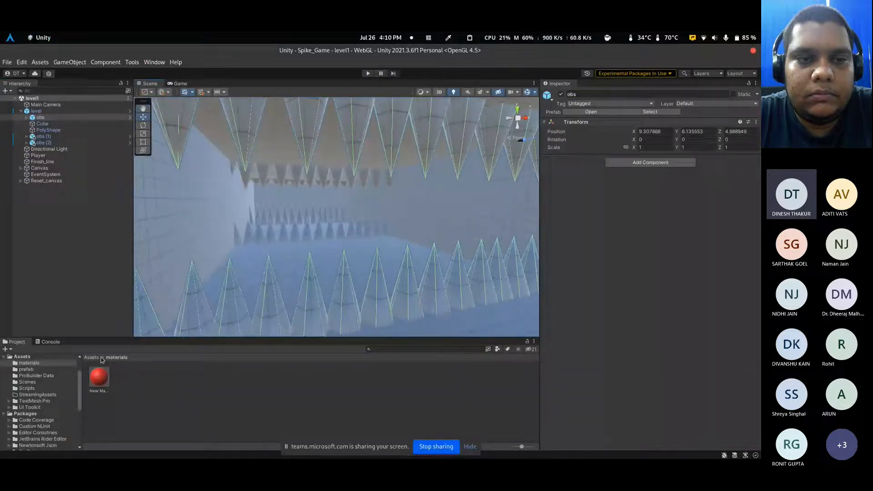
pyautogui.moveTo(99, 377); pyautogui.dragTo(61, 122)
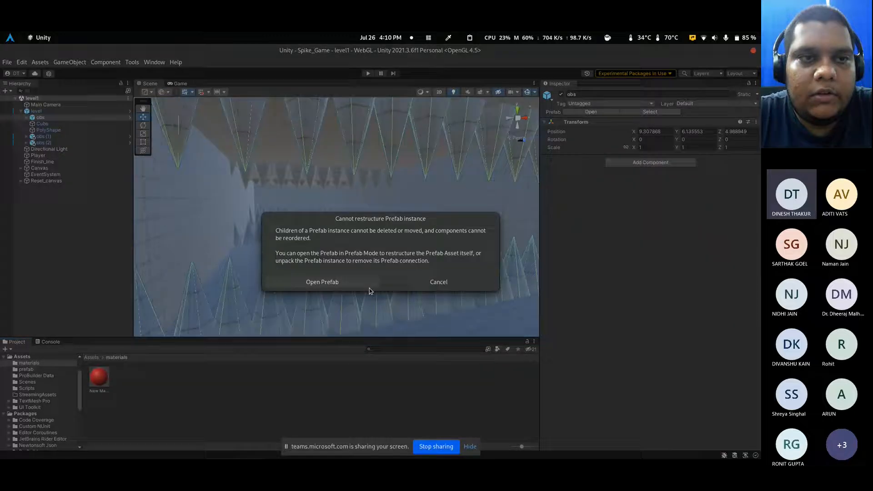
pyautogui.click(438, 283)
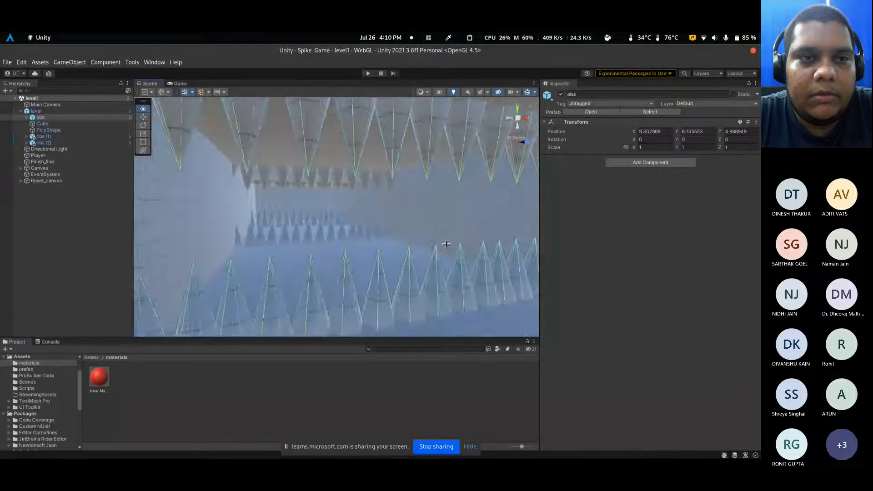
pyautogui.moveTo(445, 245); pyautogui.dragTo(444, 251, button='right')
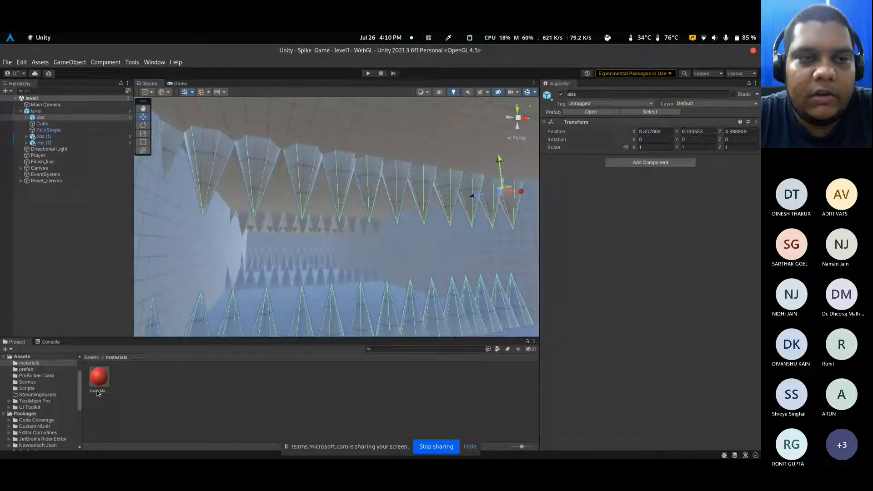
pyautogui.moveTo(144, 326); pyautogui.dragTo(136, 337, button='right')
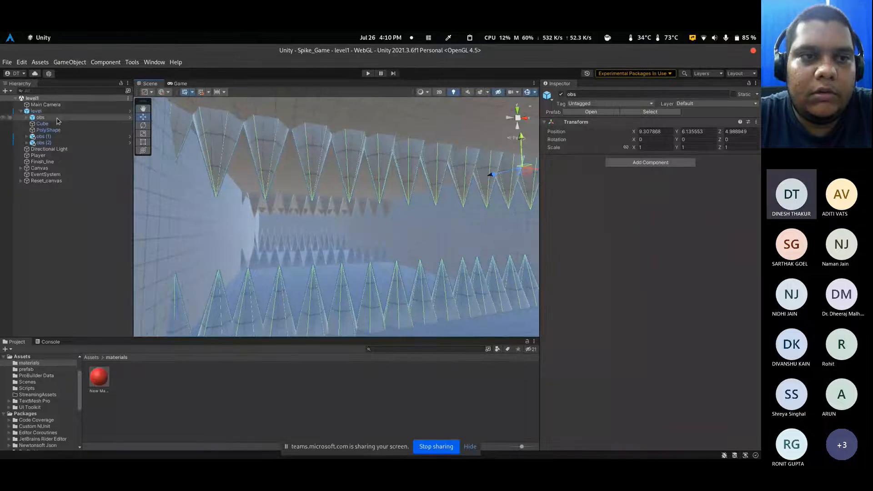
# Expand the obs object and its floor group in the level to reach the individual floor cones
pyautogui.press('Right')
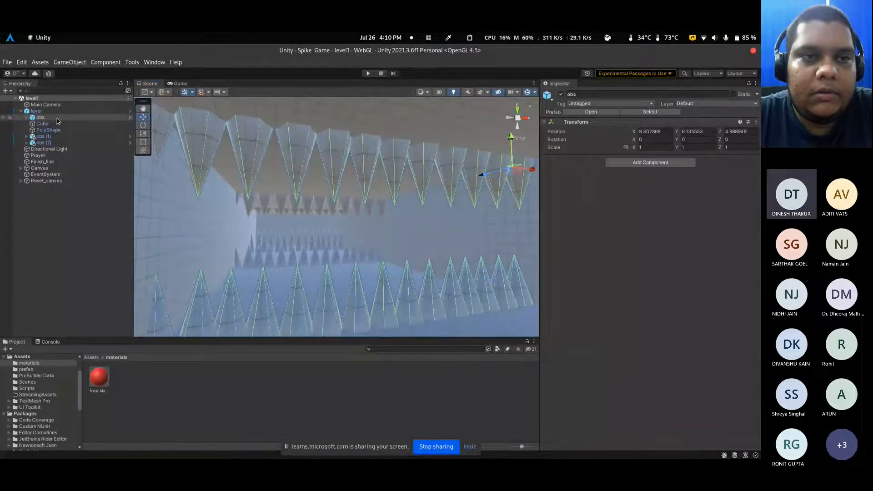
pyautogui.click(56, 118)
pyautogui.press('Right')
pyautogui.press('Right')
pyautogui.press('Down')
pyautogui.press('Down')
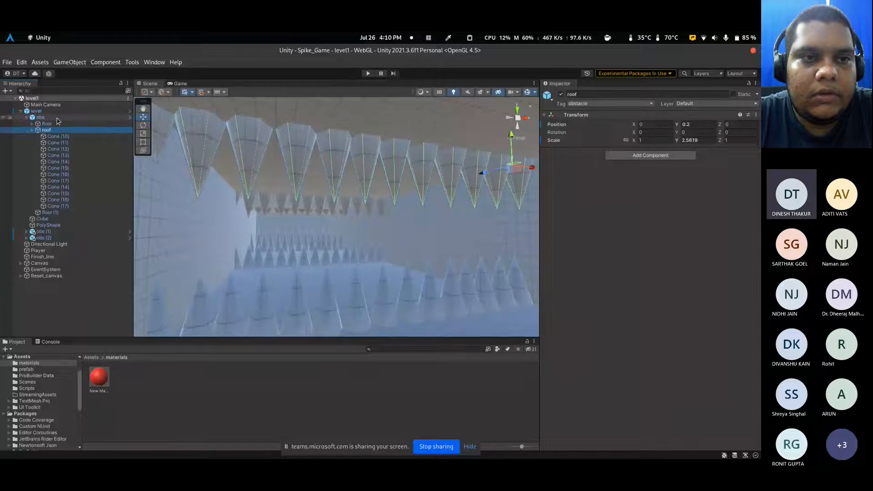
pyautogui.press('Left')
pyautogui.press('Up')
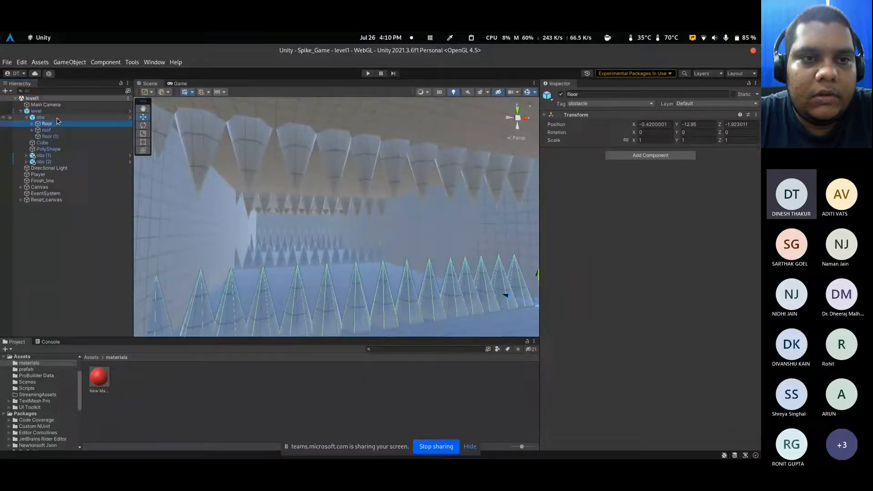
pyautogui.press('Right')
pyautogui.press('Right')
# Try to apply the red material to all the cones in the obs floor group of the level at once
pyautogui.moveTo(99, 376); pyautogui.dragTo(253, 140)
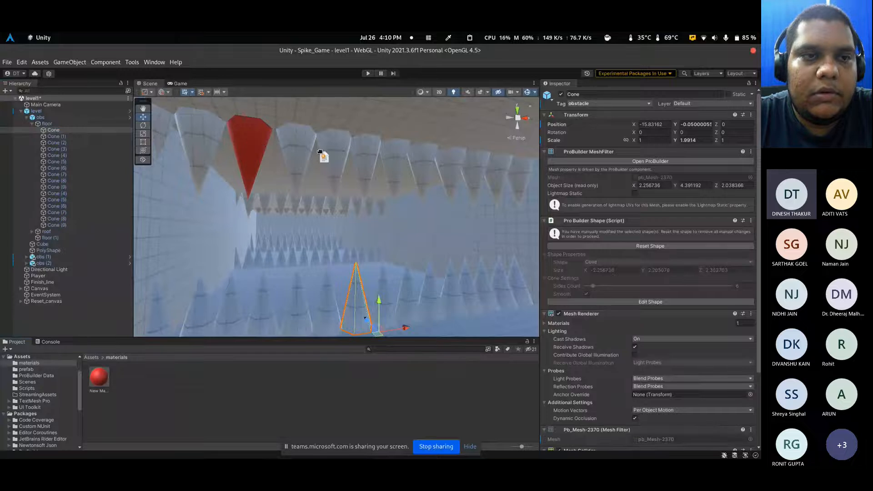
pyautogui.moveTo(320, 152); pyautogui.dragTo(104, 393)
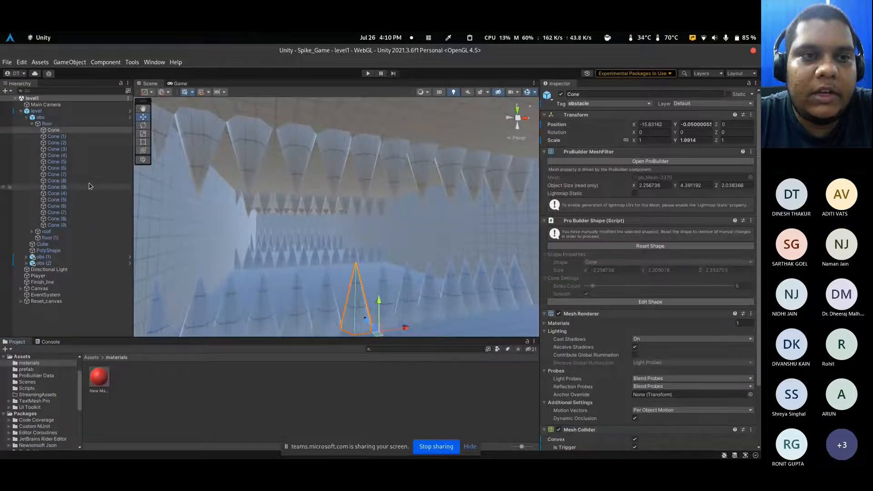
pyautogui.click(96, 131)
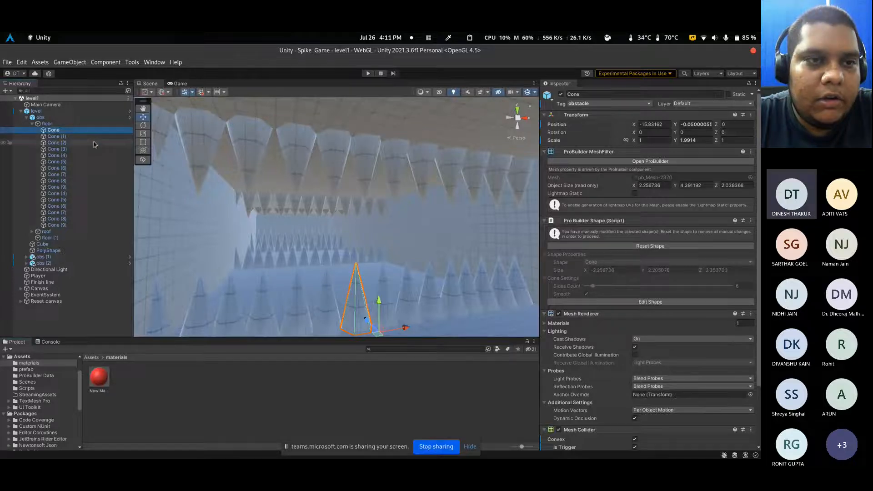
pyautogui.keyDown('shift'); pyautogui.click(90, 225); pyautogui.keyUp('shift')
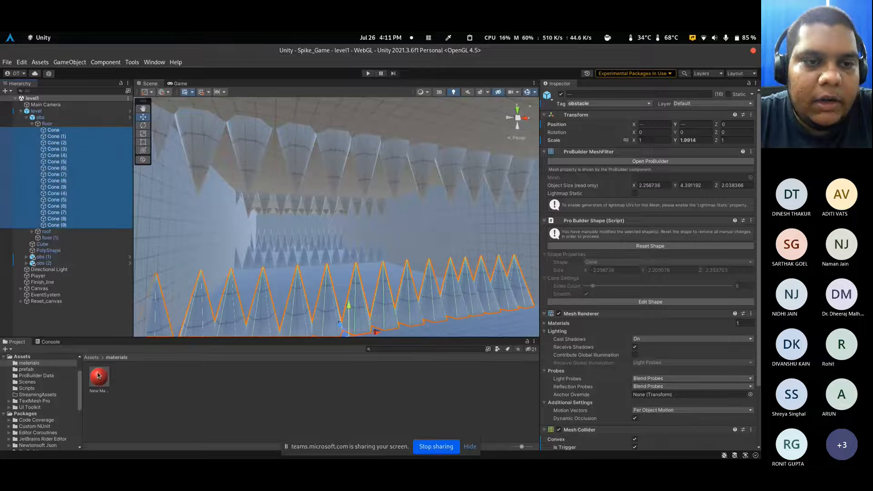
pyautogui.moveTo(99, 376); pyautogui.dragTo(87, 191)
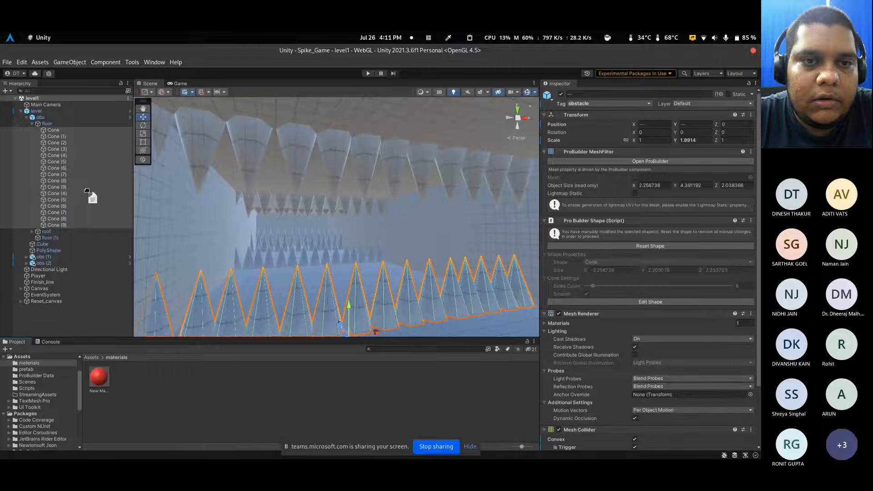
pyautogui.moveTo(87, 191); pyautogui.dragTo(89, 194)
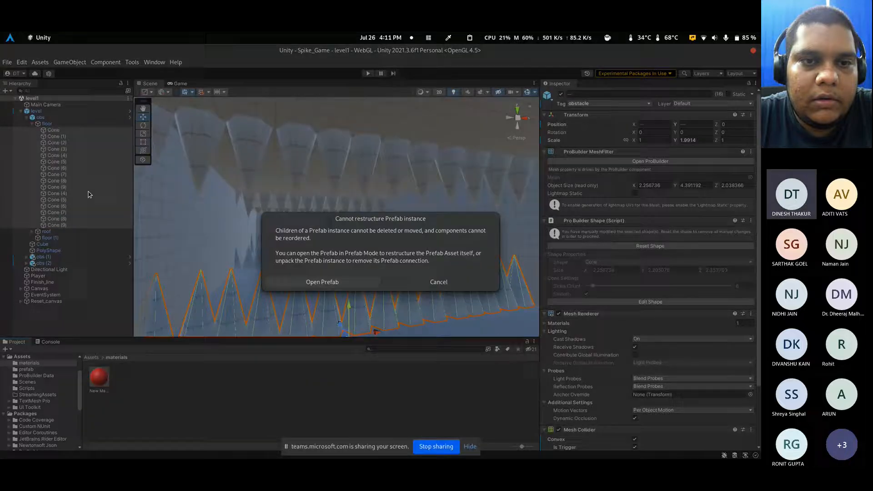
pyautogui.press('Escape')
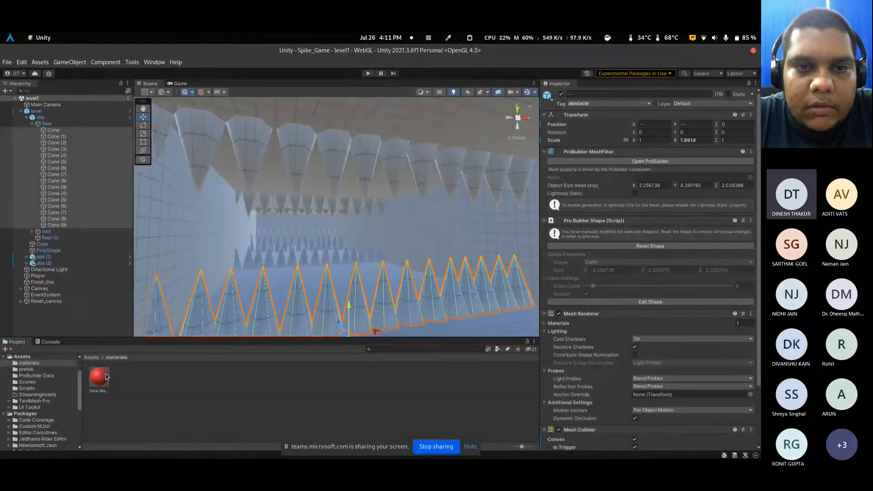
# Try the red material again on the selected floor cones, and undo the material assignment
pyautogui.moveTo(106, 377); pyautogui.dragTo(182, 184)
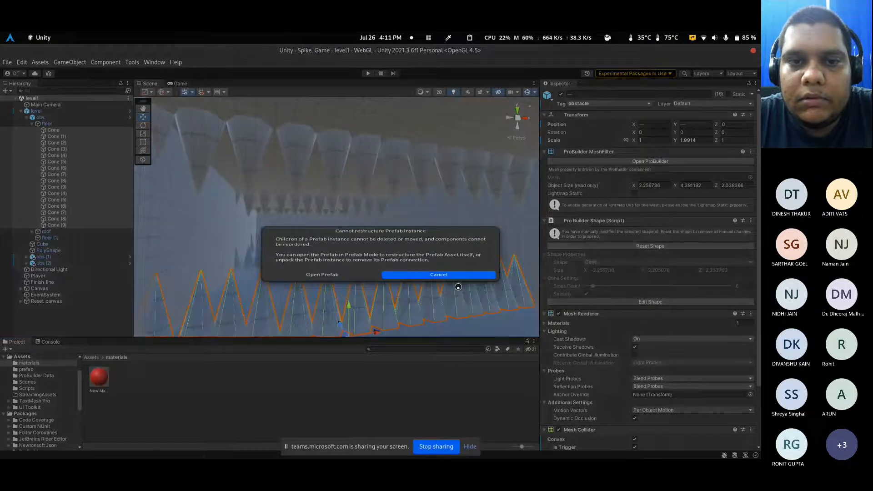
pyautogui.click(448, 275)
pyautogui.moveTo(355, 275); pyautogui.dragTo(368, 287, button='right')
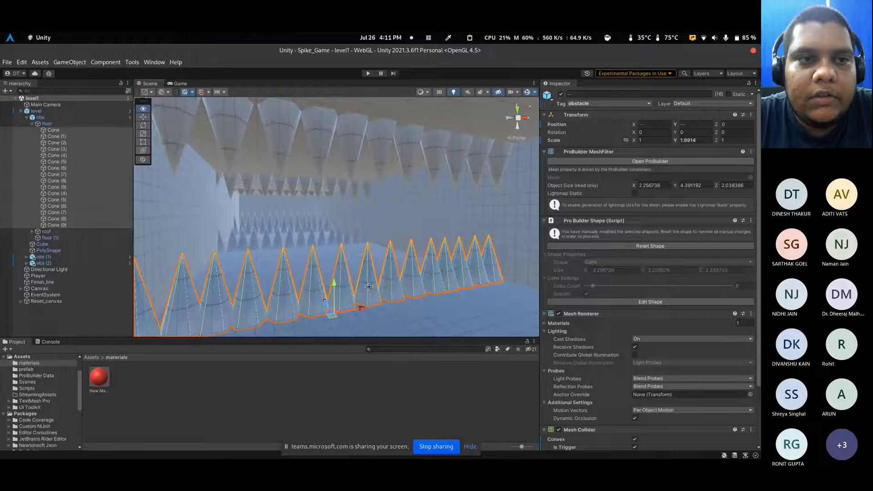
pyautogui.hotkey('ctrl', 'z')
pyautogui.moveTo(369, 287); pyautogui.dragTo(353, 264, button='right')
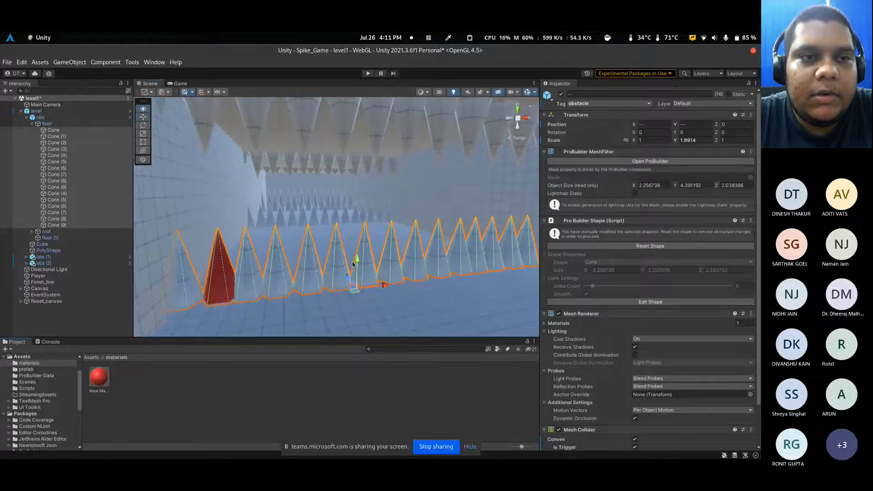
pyautogui.hotkey('ctrl', 'z')
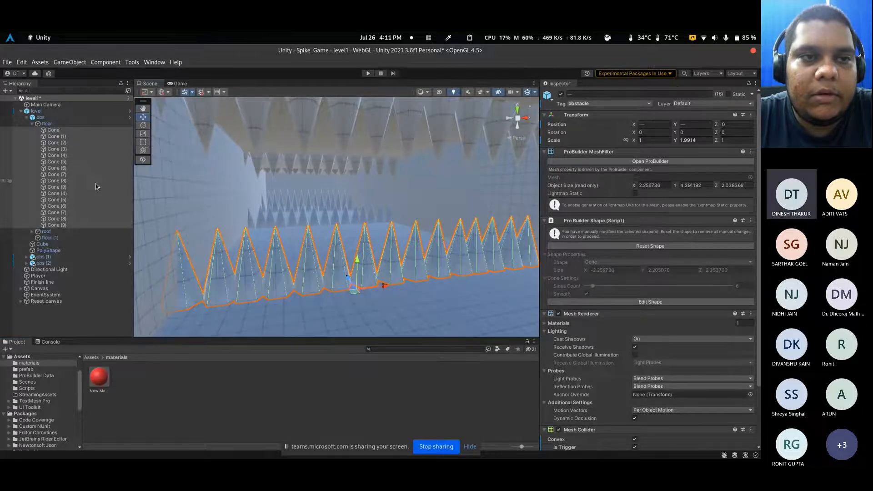
# Select the obs instance in the level and frame it in the scene view
pyautogui.click(40, 117)
pyautogui.moveTo(409, 228); pyautogui.dragTo(389, 195, button='right')
pyautogui.click(96, 117)
pyautogui.doubleClick(96, 118)
pyautogui.doubleClick(97, 117)
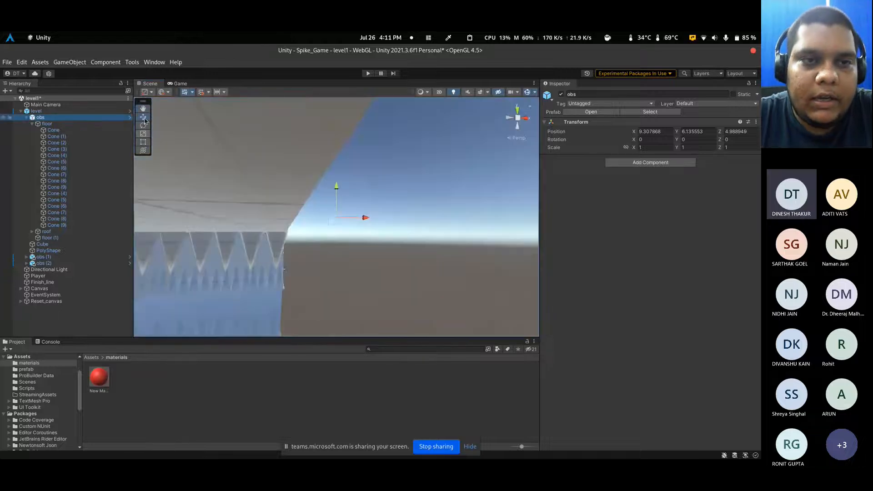
pyautogui.doubleClick(100, 118)
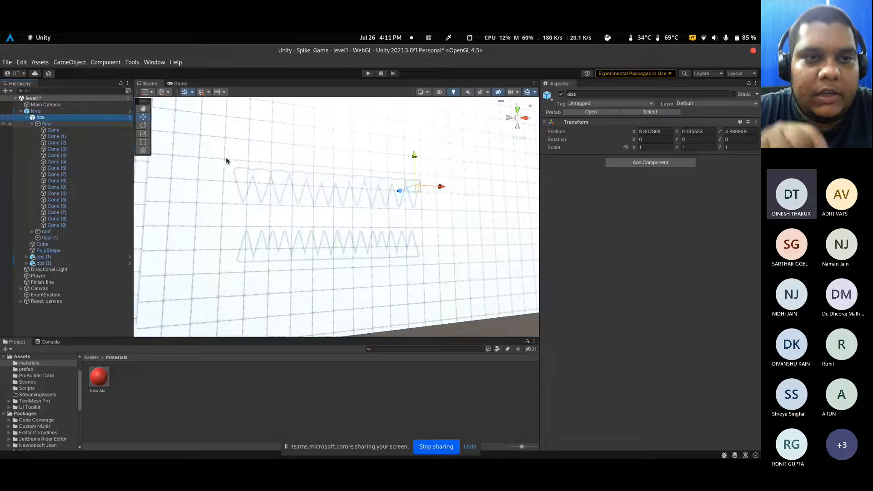
# Open the obs prefab from the Assets prefab folder for editing
pyautogui.click(91, 357)
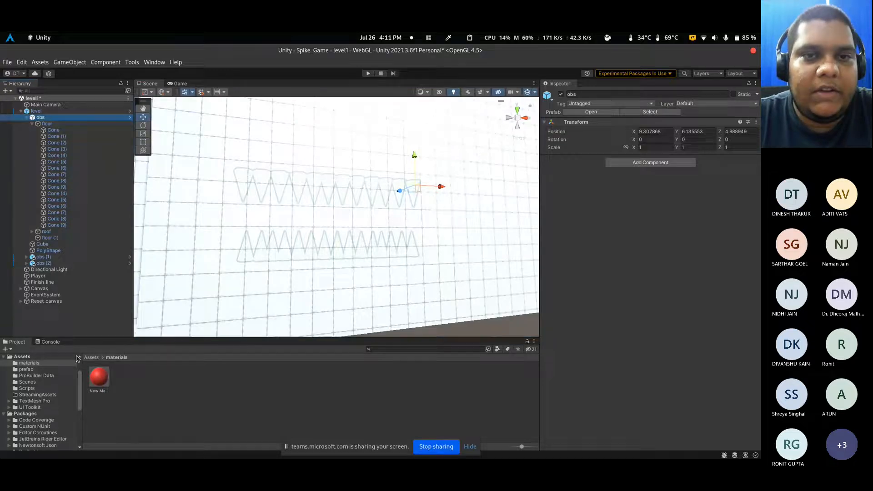
pyautogui.doubleClick(122, 377)
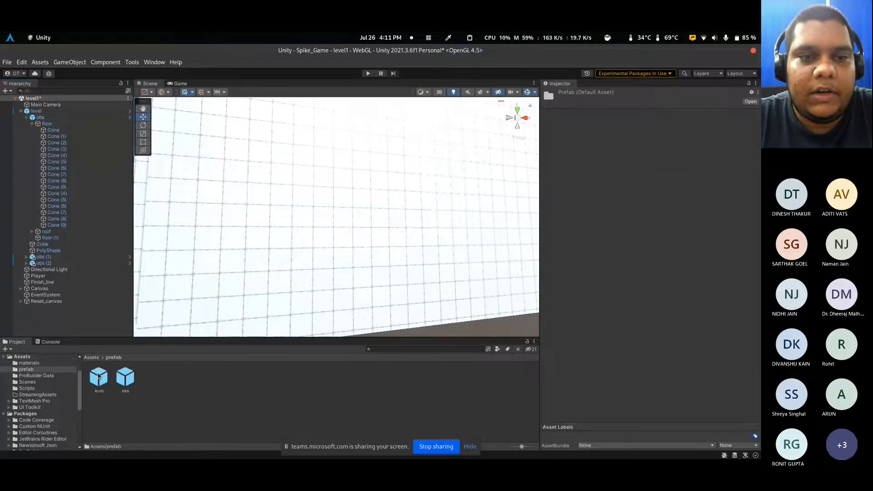
pyautogui.click(125, 380)
pyautogui.doubleClick(125, 380)
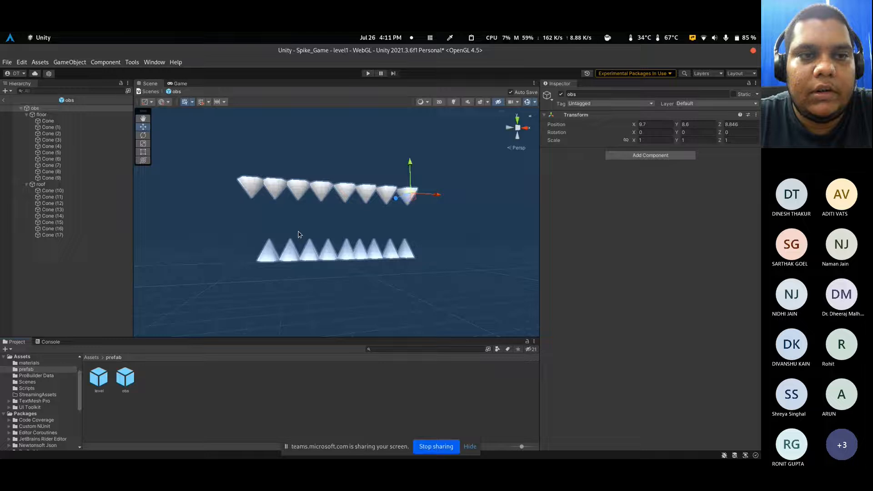
# Select the prefab's floor cones and open the materials folder in Assets
pyautogui.click(46, 120)
pyautogui.keyDown('shift'); pyautogui.click(50, 178); pyautogui.keyUp('shift')
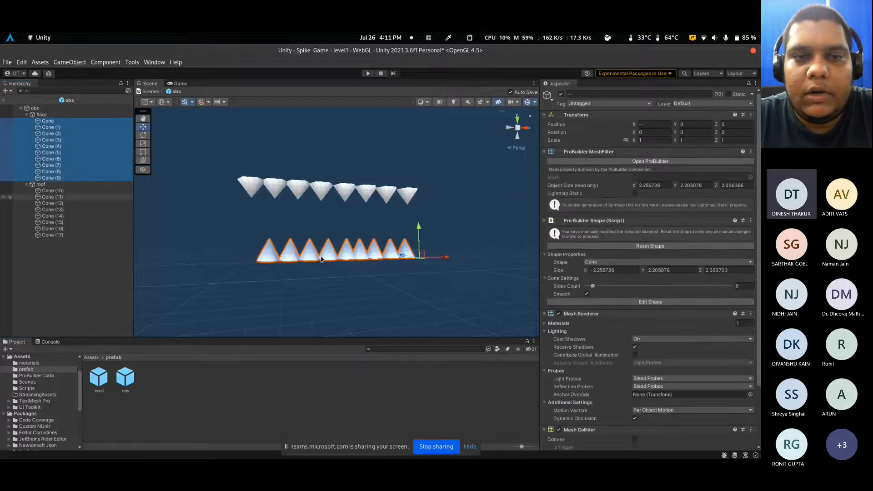
pyautogui.click(91, 357)
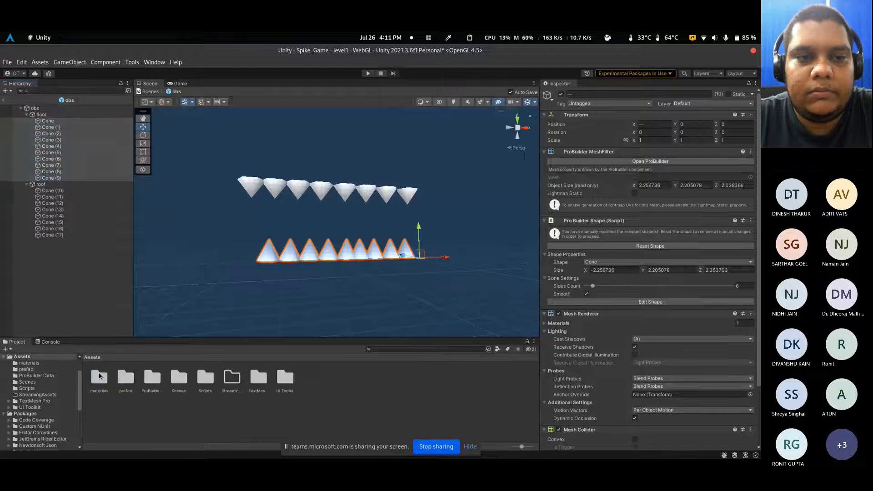
pyautogui.click(99, 375)
pyautogui.doubleClick(100, 375)
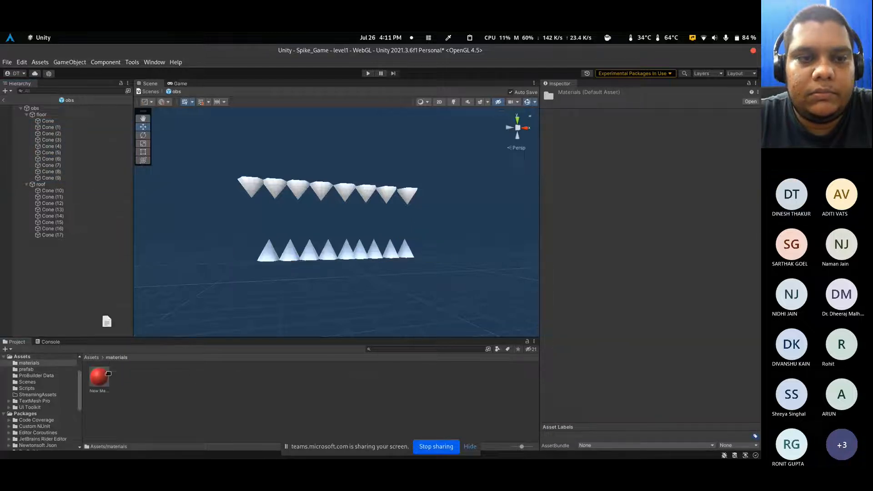
# Select all the floor cones in the obs prefab, from Cone to Cone (9)
pyautogui.moveTo(107, 391); pyautogui.dragTo(60, 126)
pyautogui.click(48, 121)
pyautogui.keyDown('shift'); pyautogui.click(51, 178); pyautogui.keyUp('shift')
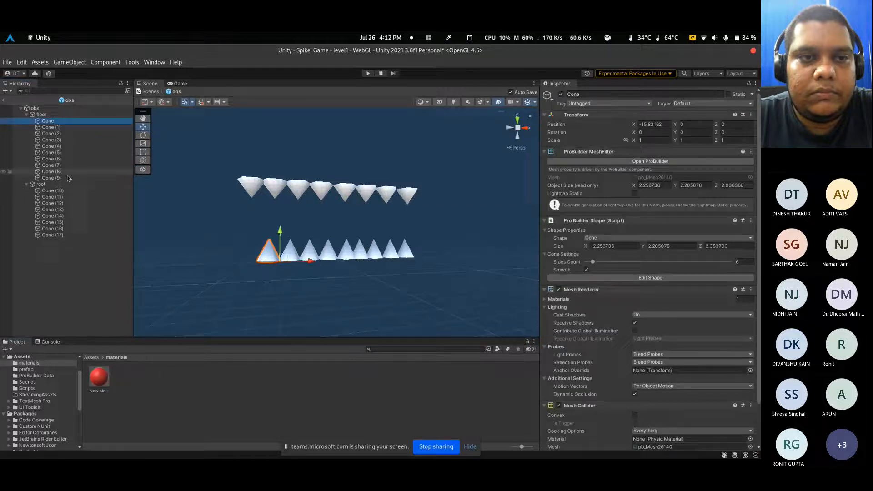
# Try to apply the red material to all the selected floor cones at once, undoing each attempt
pyautogui.moveTo(99, 378); pyautogui.dragTo(83, 151)
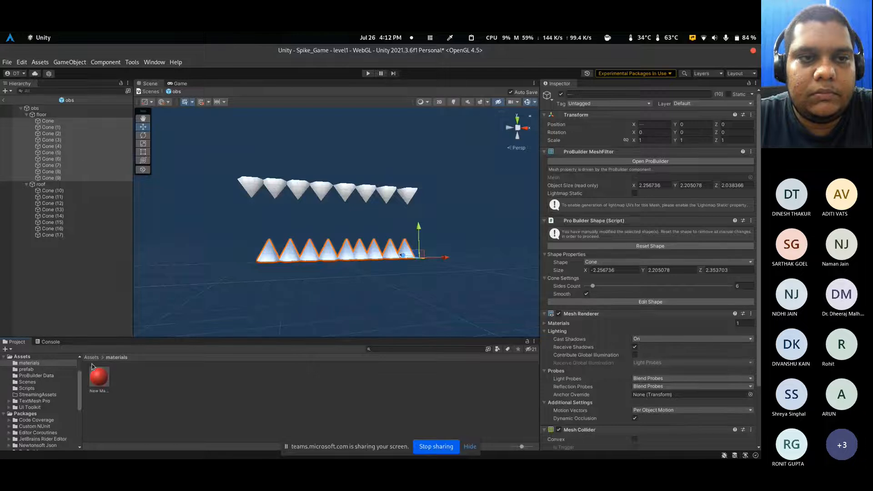
pyautogui.moveTo(93, 367); pyautogui.dragTo(67, 154)
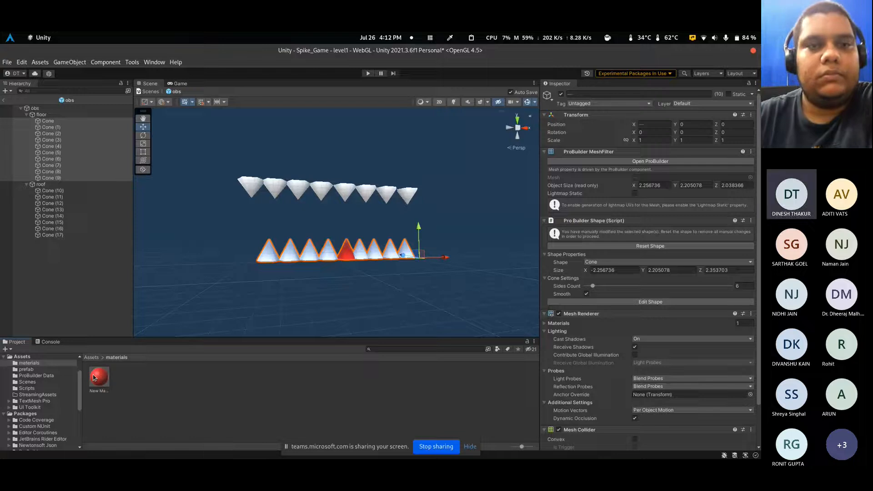
pyautogui.hotkey('ctrl', 'z')
pyautogui.moveTo(99, 379); pyautogui.dragTo(86, 179)
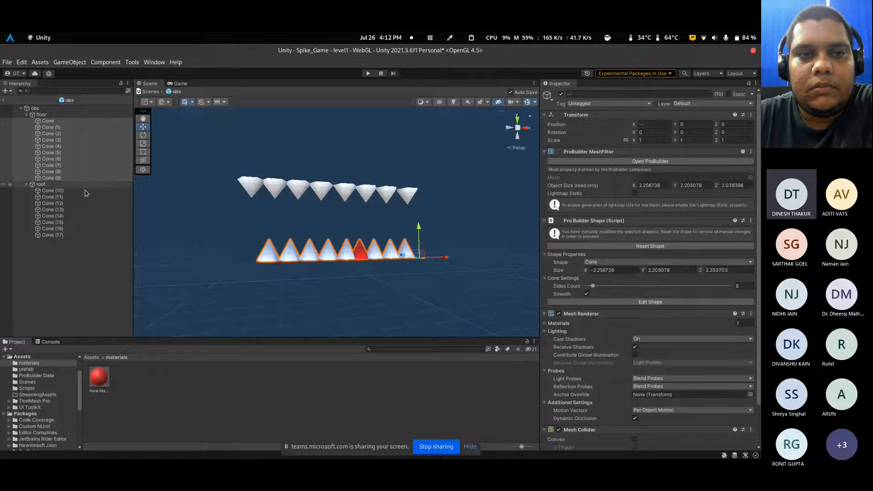
pyautogui.hotkey('ctrl', 'z')
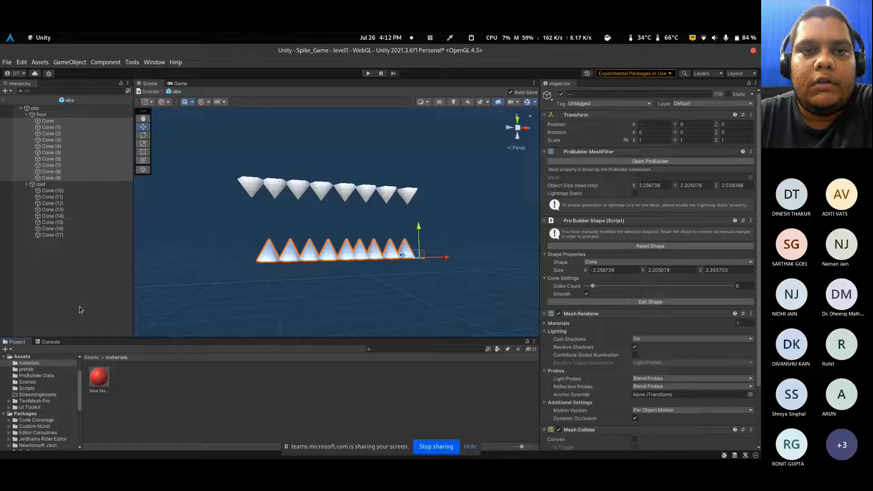
# Reselect the floor cones from Cone to Cone (9), retry applying the red material to the whole selection, and undo it
pyautogui.click(104, 374)
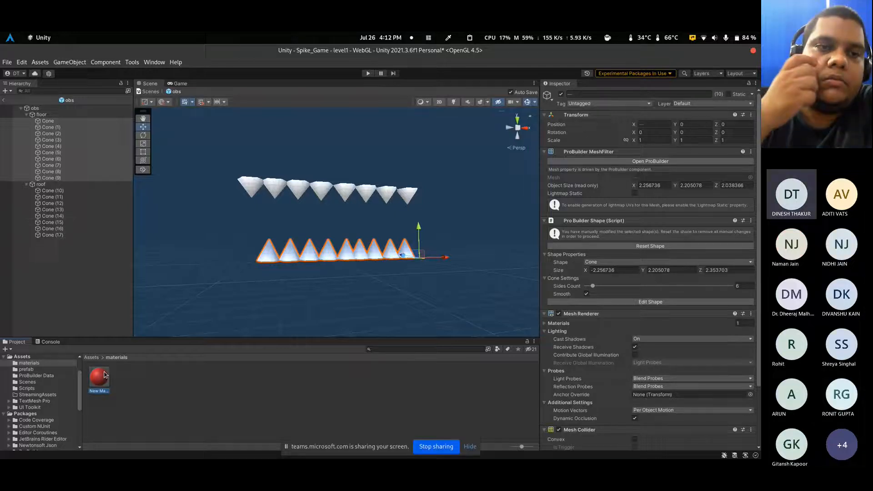
pyautogui.moveTo(104, 374); pyautogui.dragTo(71, 138)
pyautogui.click(77, 127)
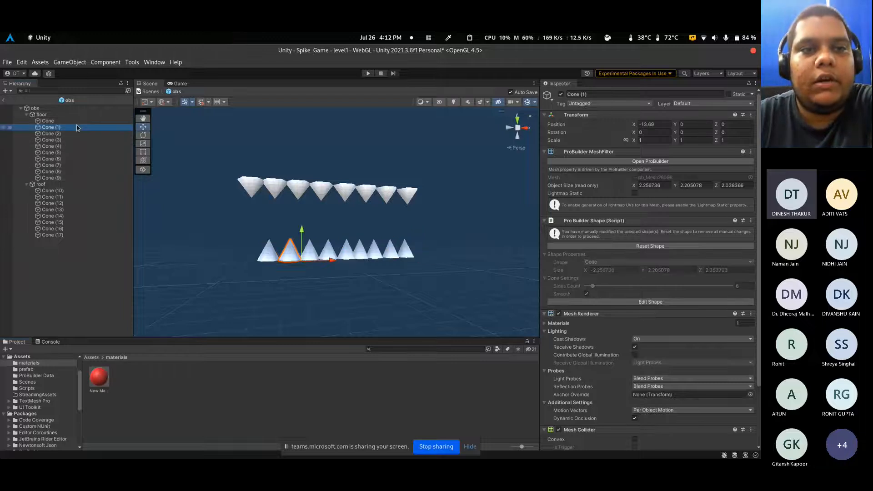
pyautogui.click(68, 121)
pyautogui.keyDown('shift'); pyautogui.click(68, 179); pyautogui.keyUp('shift')
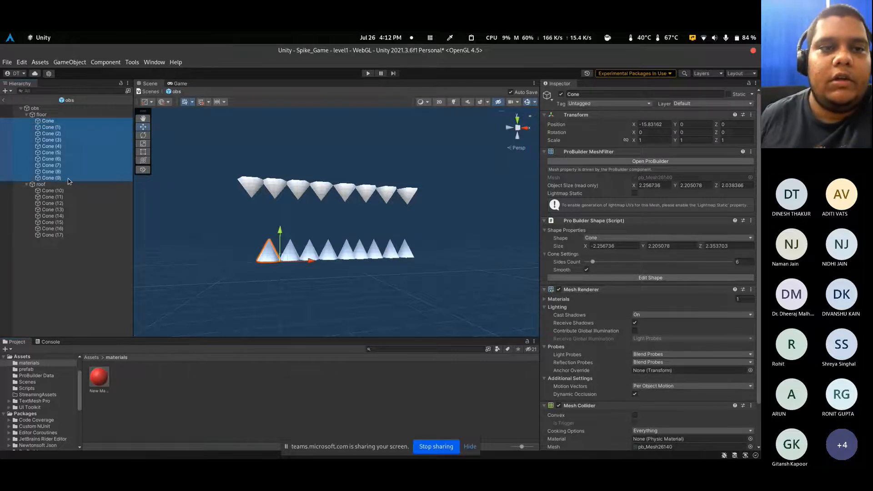
pyautogui.moveTo(98, 378); pyautogui.dragTo(81, 142)
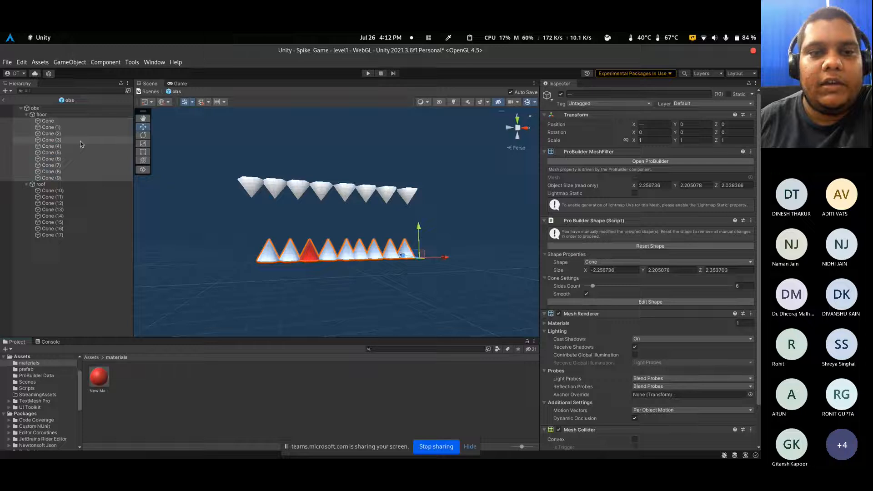
pyautogui.hotkey('ctrl', 'z')
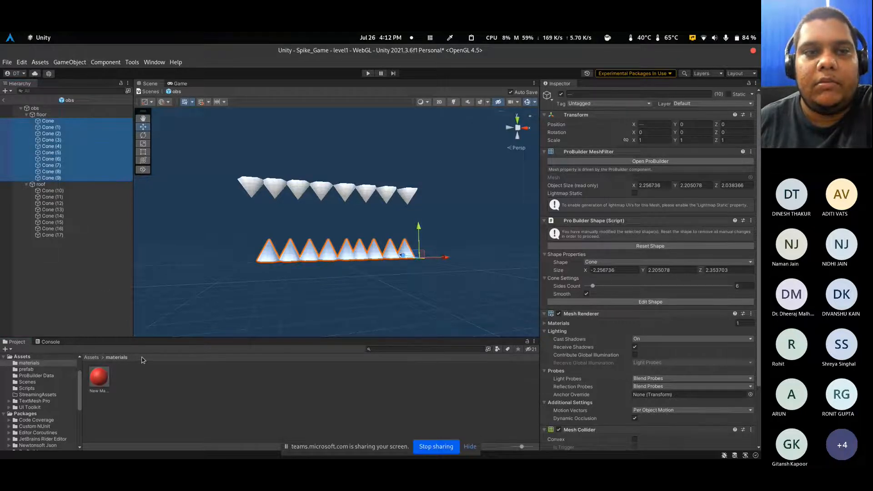
# Select all the roof cones from Cone (10) to Cone (17), and clear the selection
pyautogui.click(58, 146)
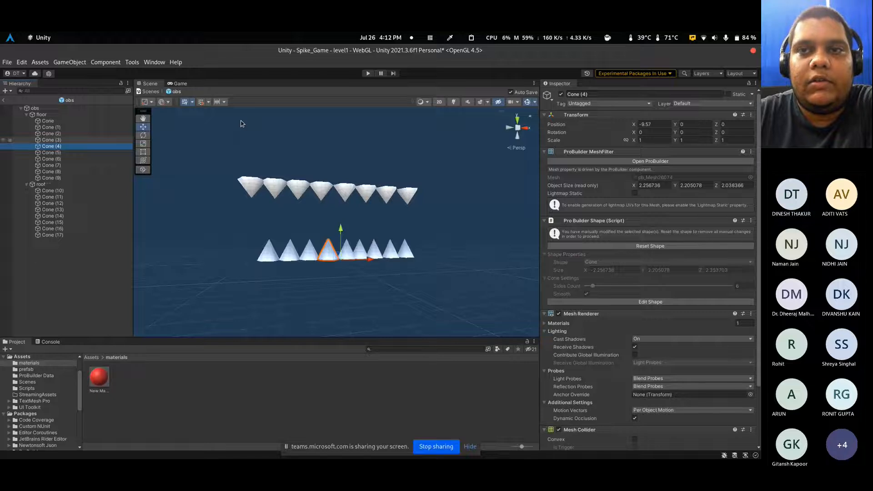
pyautogui.click(20, 122)
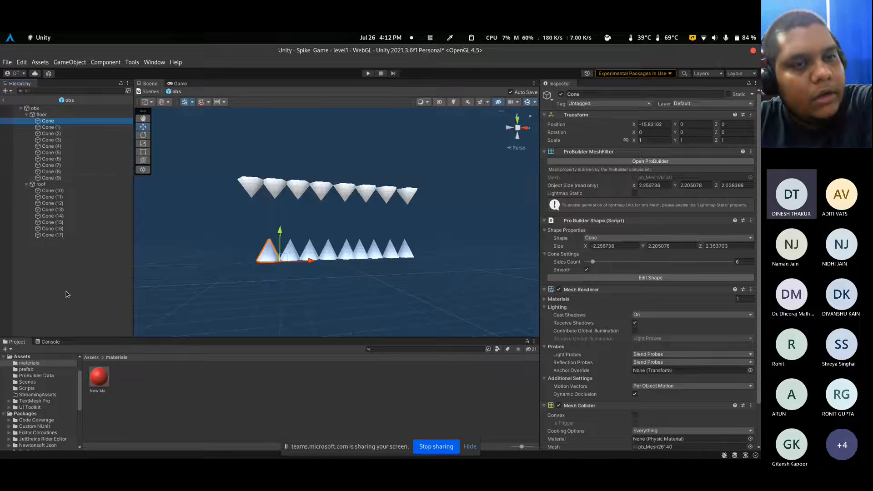
pyautogui.click(51, 190)
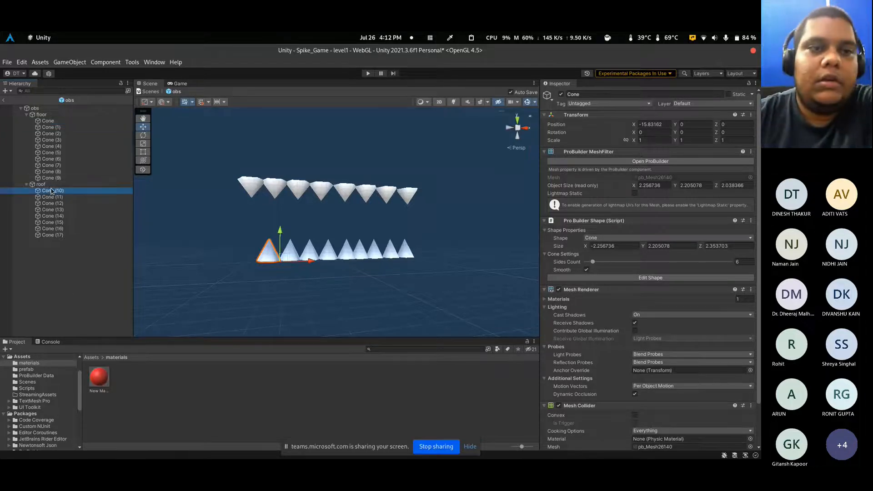
pyautogui.keyDown('shift'); pyautogui.moveTo(51, 235); pyautogui.dragTo(73, 209); pyautogui.keyUp('shift')
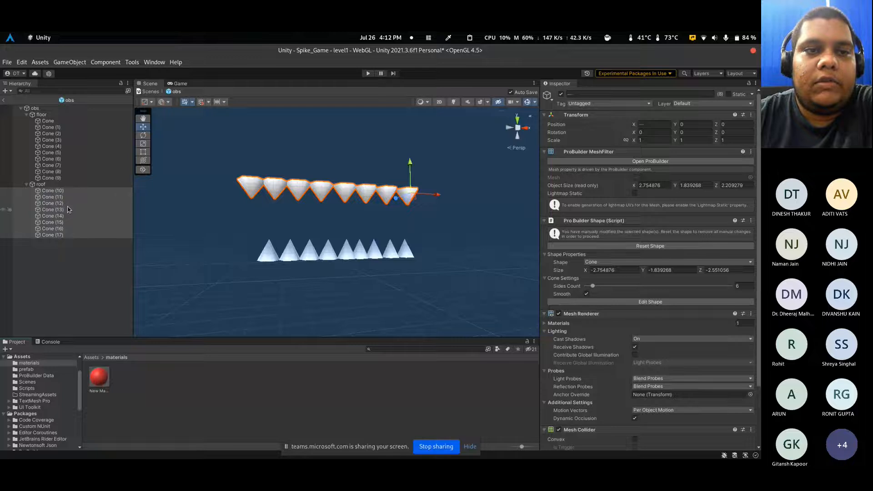
pyautogui.click(247, 397)
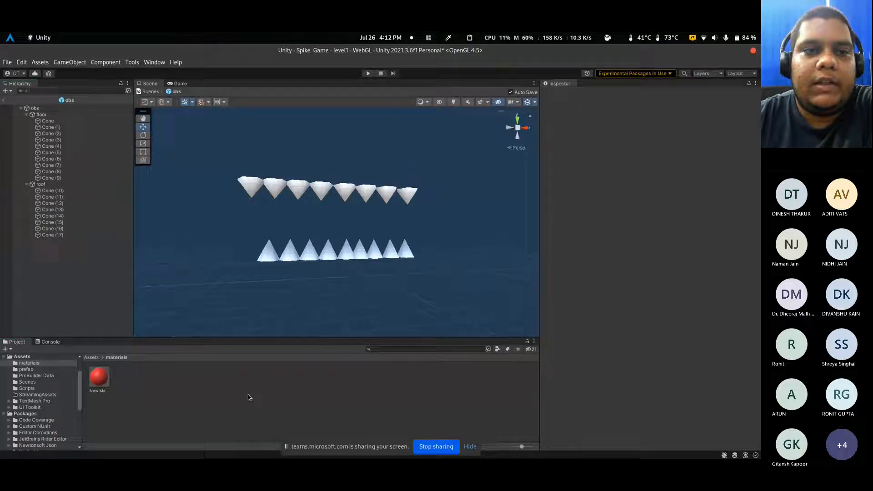
# Switch to the Microsoft Teams meeting in Chrome to check on it
pyautogui.hotkey('alt', 'Tab')
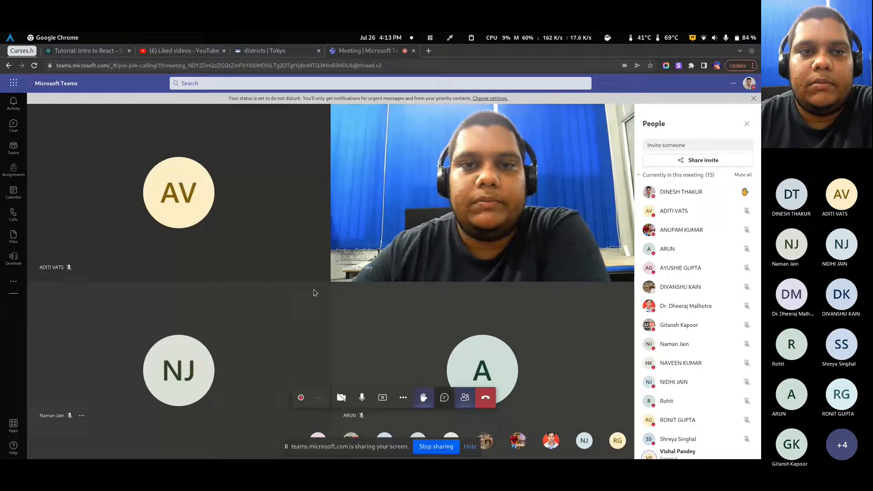
pyautogui.hotkey('alt', 'Tab')
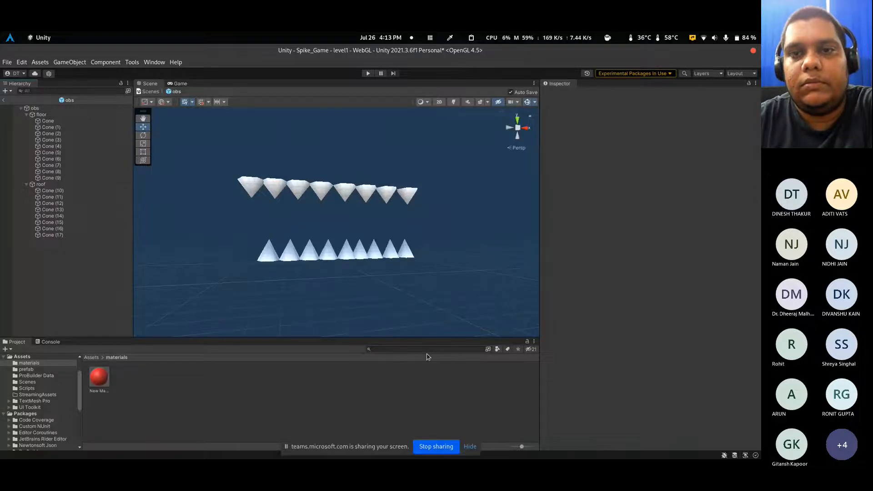
pyautogui.hotkey('alt', 'Tab')
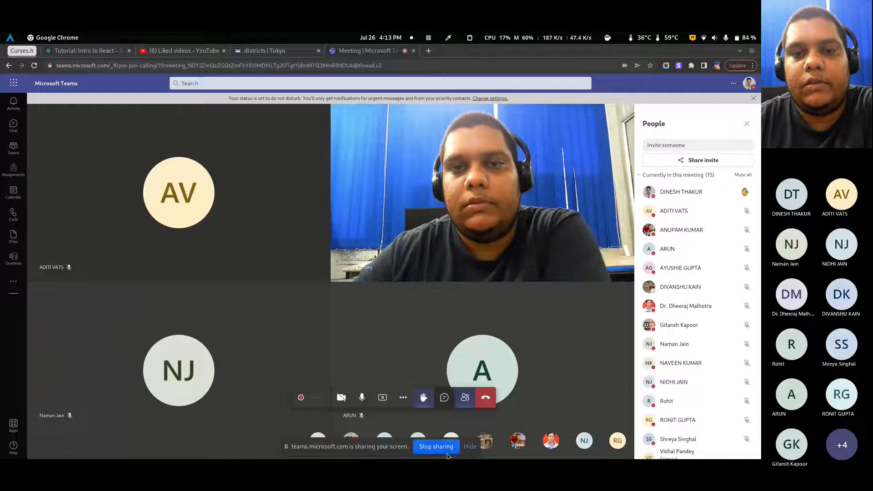
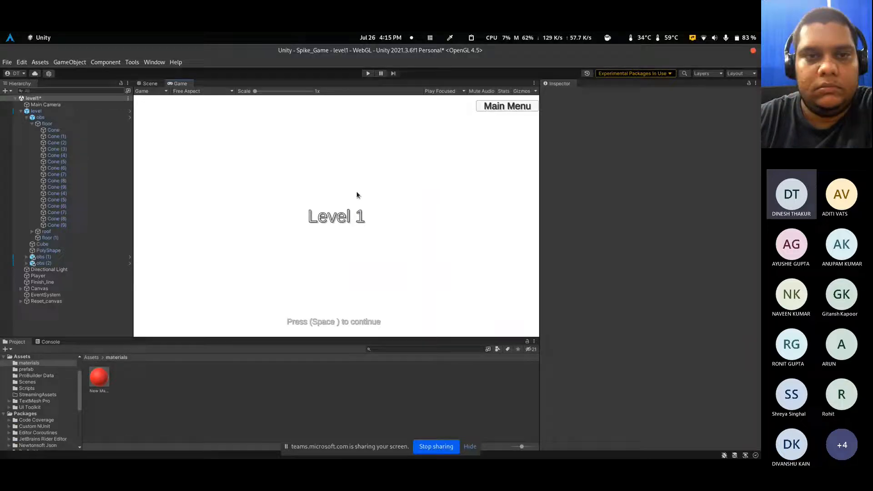
# Play-test Level 1 past its title screen, stop the game, and inspect the title screen in a maximized Game view
pyautogui.click(368, 73)
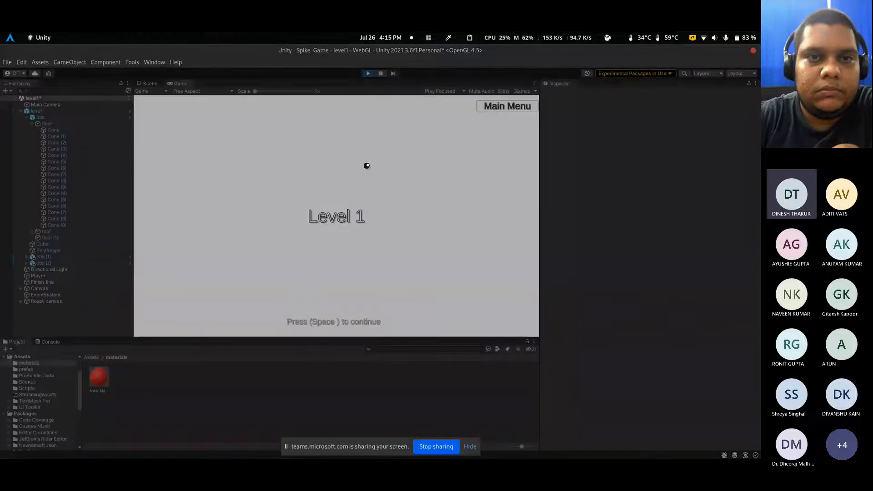
pyautogui.press('space')
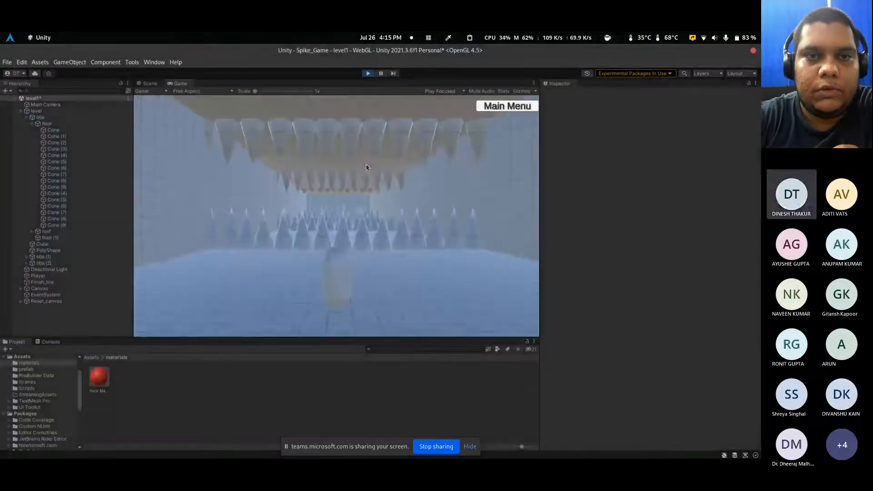
pyautogui.click(368, 74)
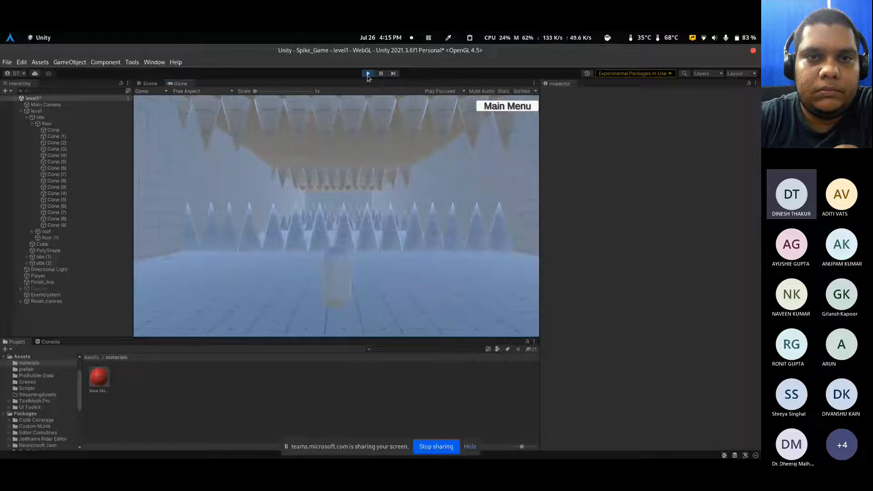
pyautogui.doubleClick(177, 83)
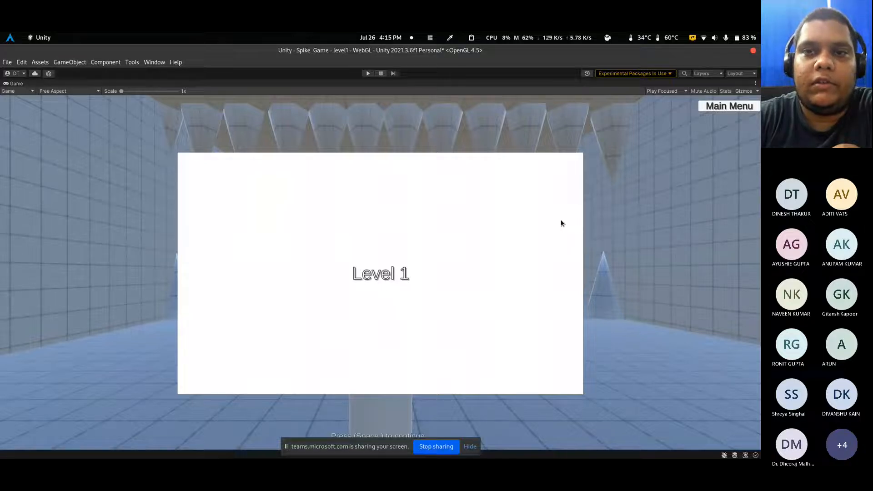
pyautogui.doubleClick(26, 85)
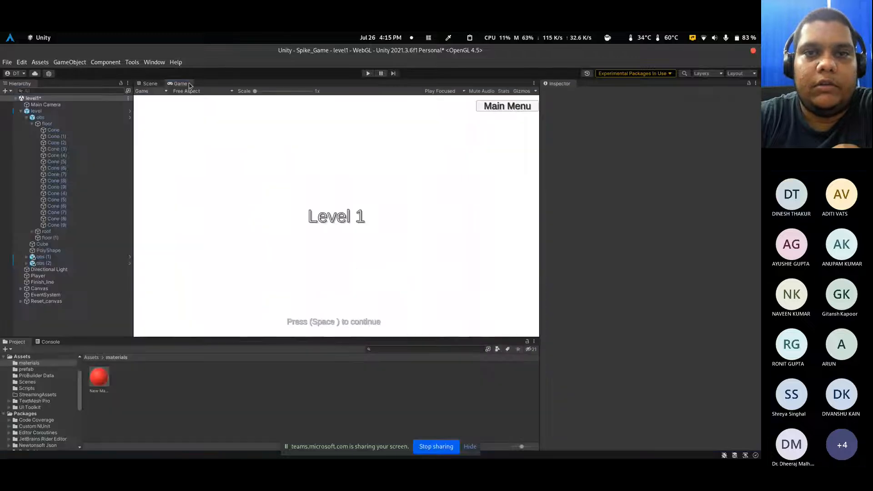
# Set the UI scale mode of the level's Canvas to Scale With Screen Size
pyautogui.click(150, 83)
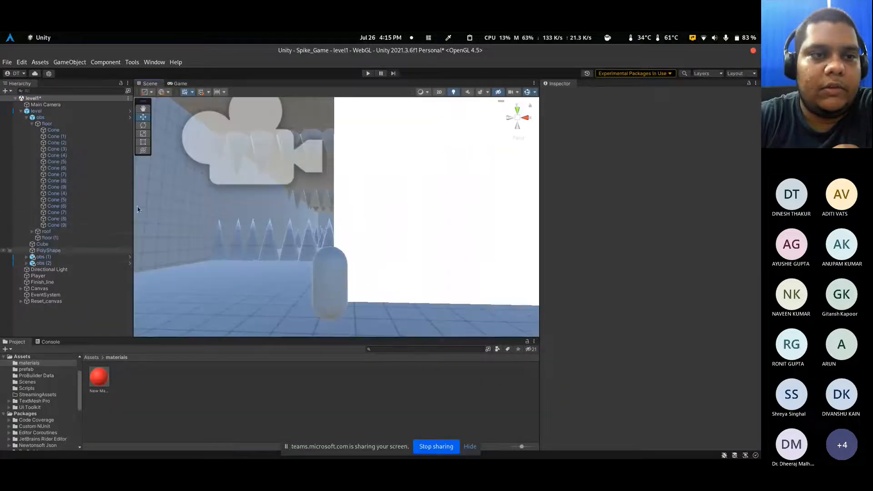
pyautogui.click(75, 289)
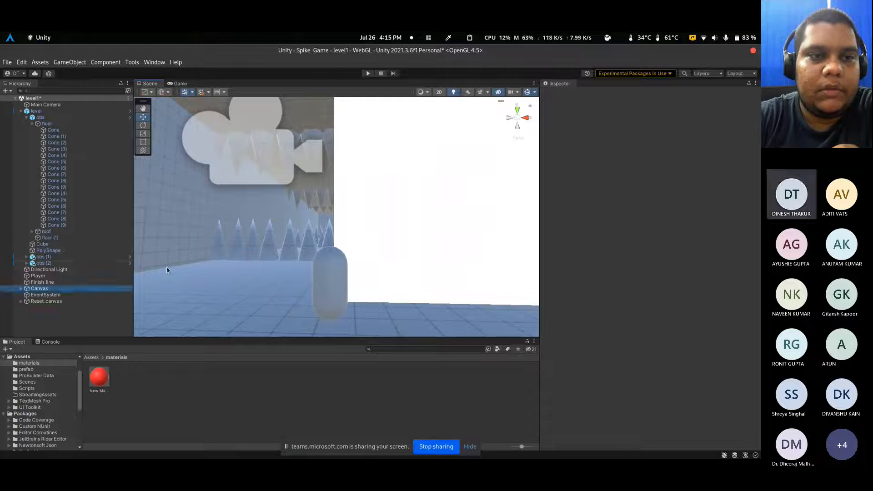
pyautogui.press('Right')
pyautogui.press('Down')
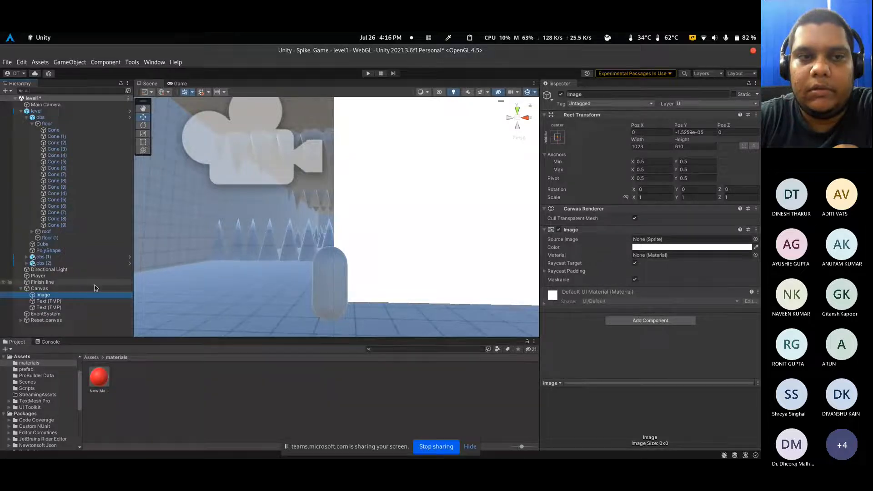
pyautogui.press('Up')
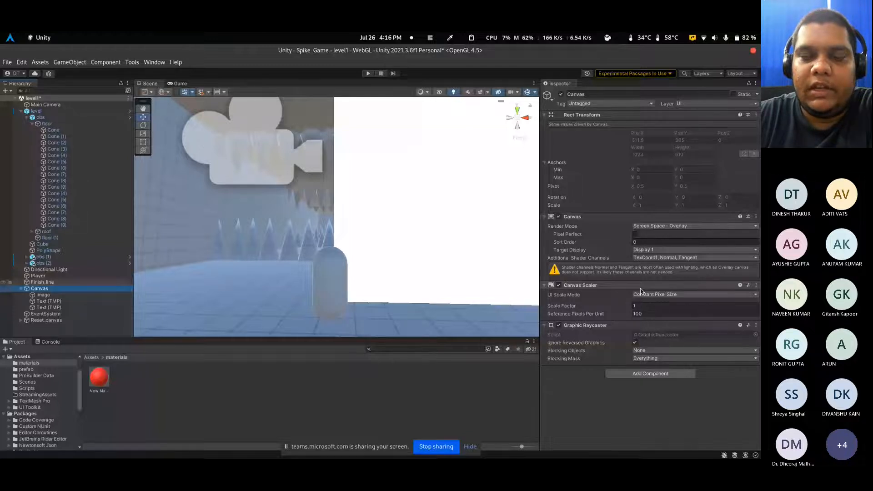
pyautogui.click(654, 294)
pyautogui.click(659, 310)
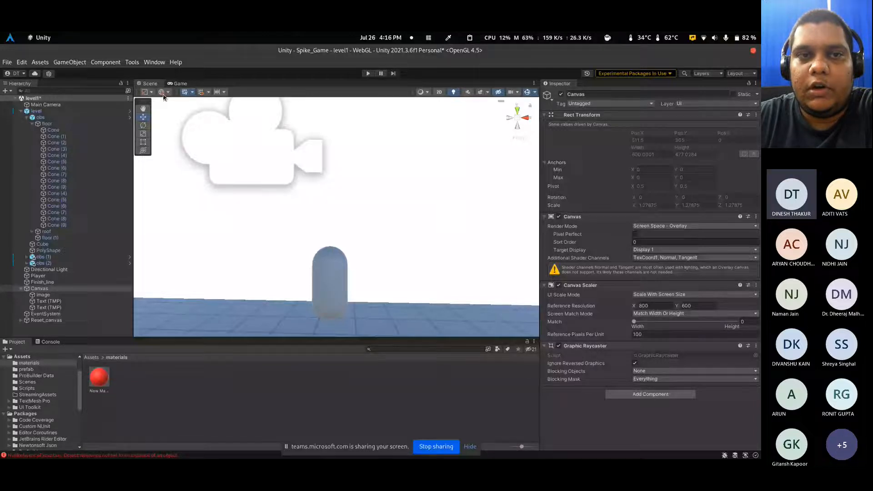
# Preview the level's title screen in the Game view at Full HD (1920x1080)
pyautogui.click(177, 83)
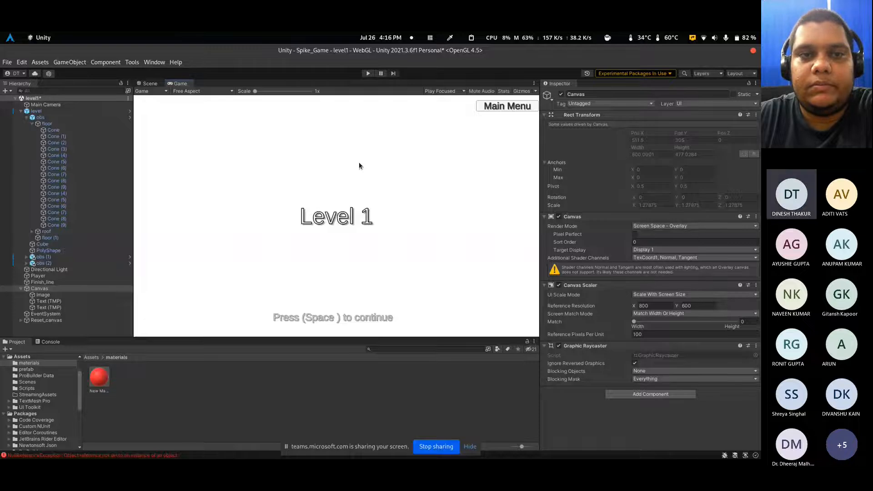
pyautogui.click(200, 91)
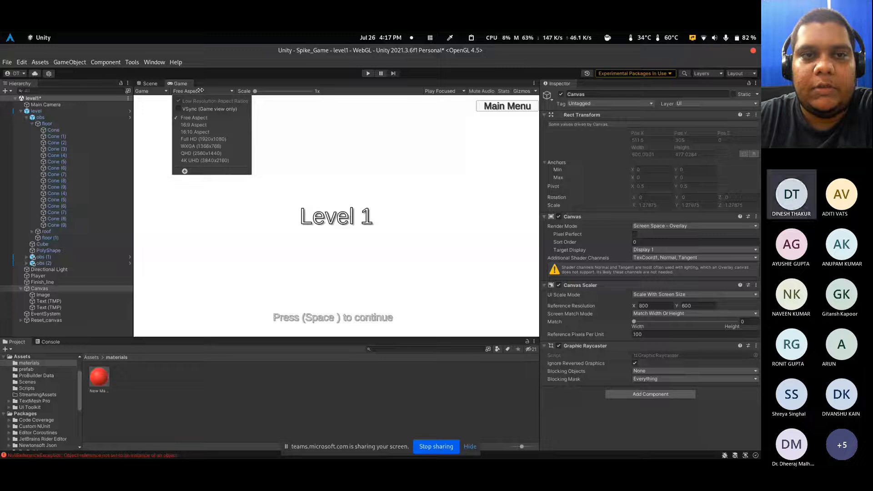
pyautogui.click(219, 139)
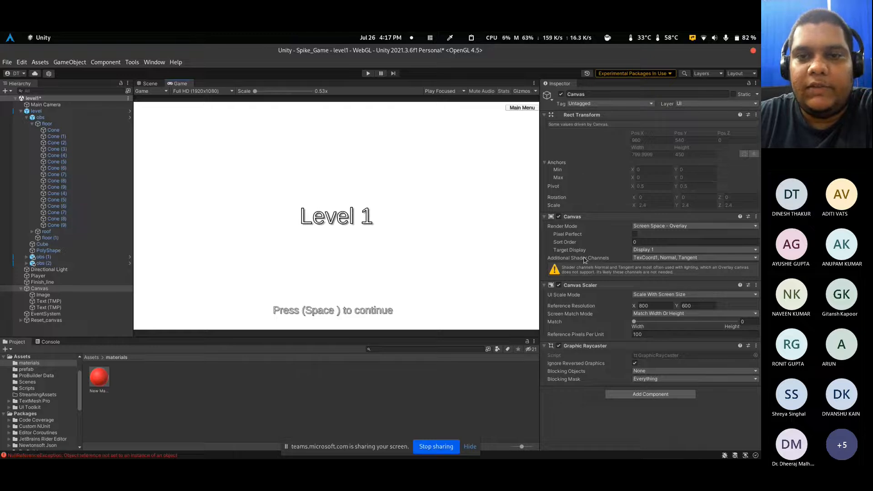
# Set the Canvas Scaler's reference resolution to 1920 by 1080
pyautogui.click(648, 306)
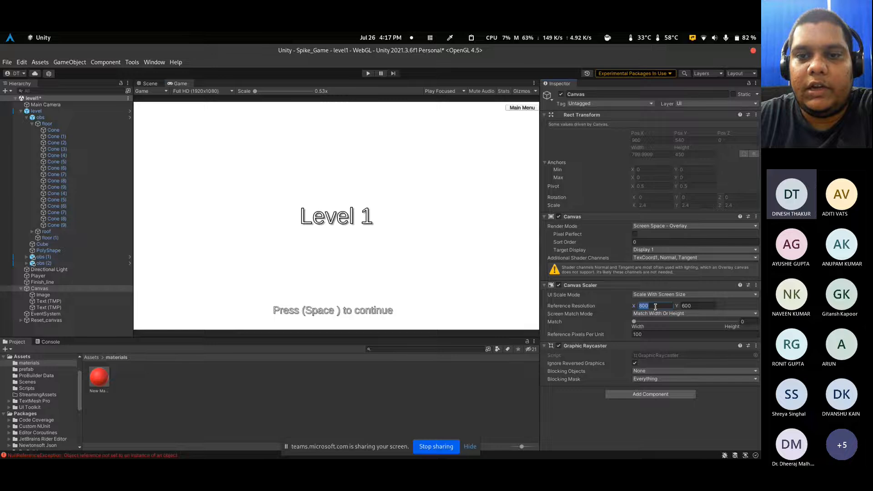
pyautogui.write('1920')
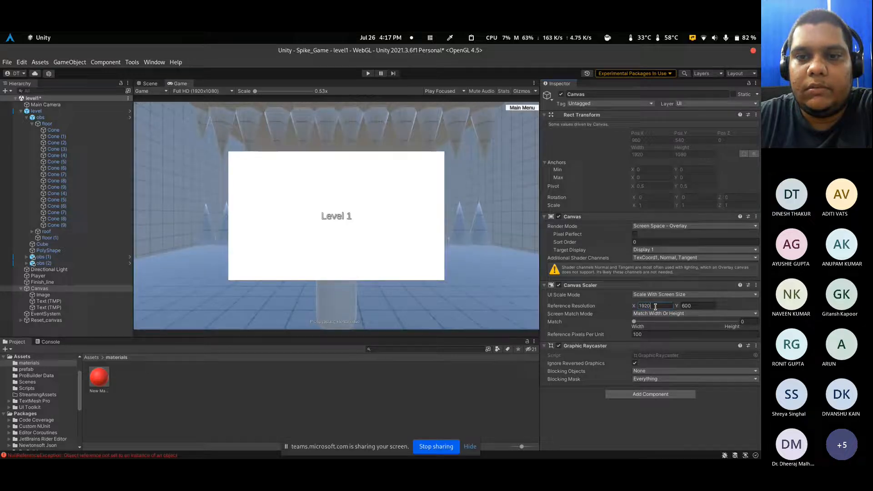
pyautogui.press('Tab')
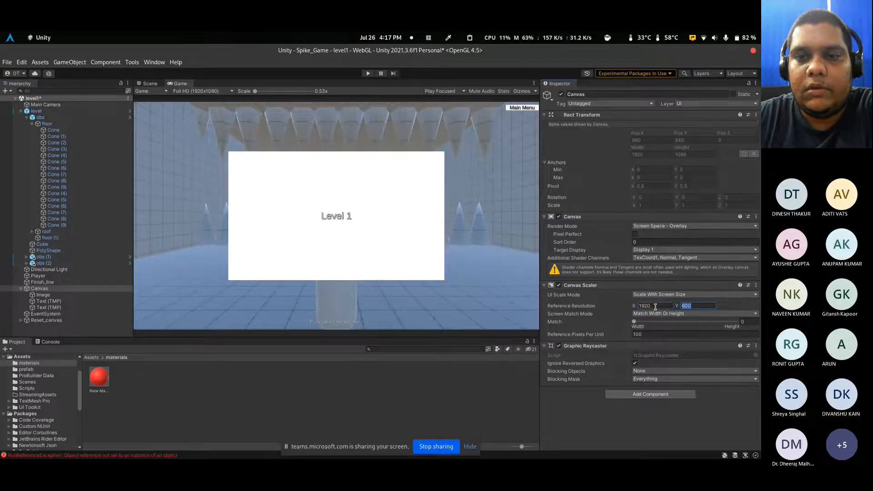
pyautogui.write('1080')
pyautogui.press('Return')
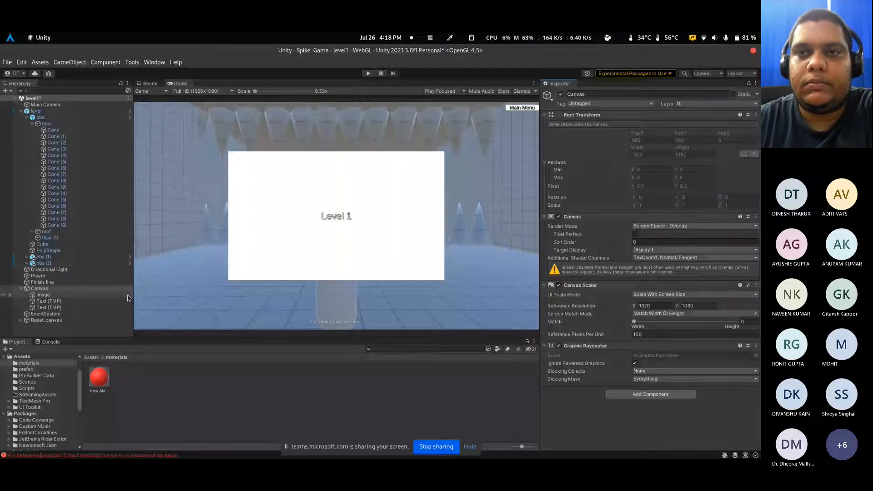
# Switch to the Microsoft Teams meeting in Chrome and stop sharing the screen
pyautogui.hotkey('alt', 'Tab')
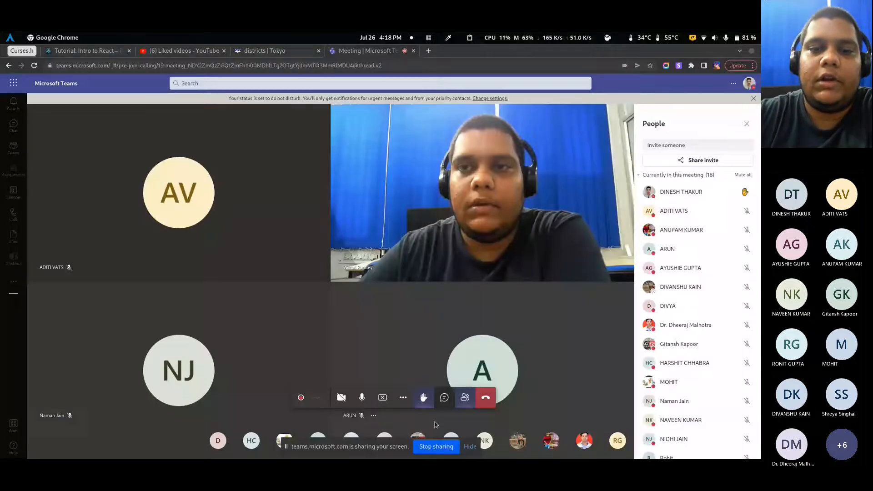
pyautogui.click(436, 446)
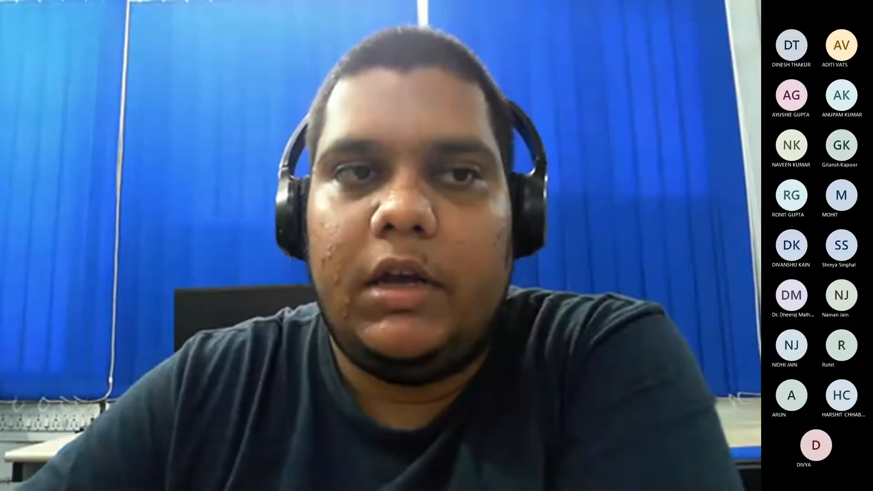